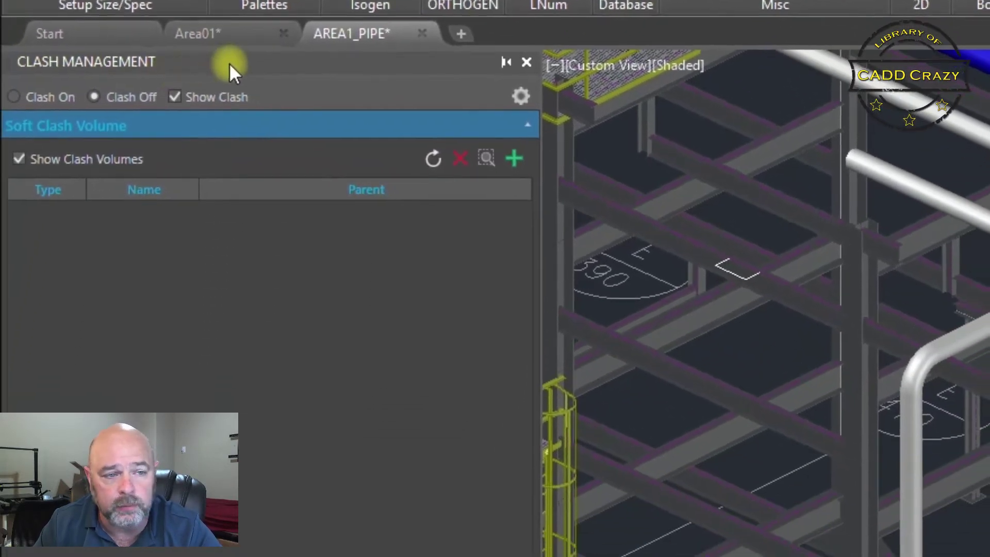
- Start a new soft clash volume of type Installation with the description VALVE INSTALL
{"action": "left_click", "coordinate": [17, 98]}
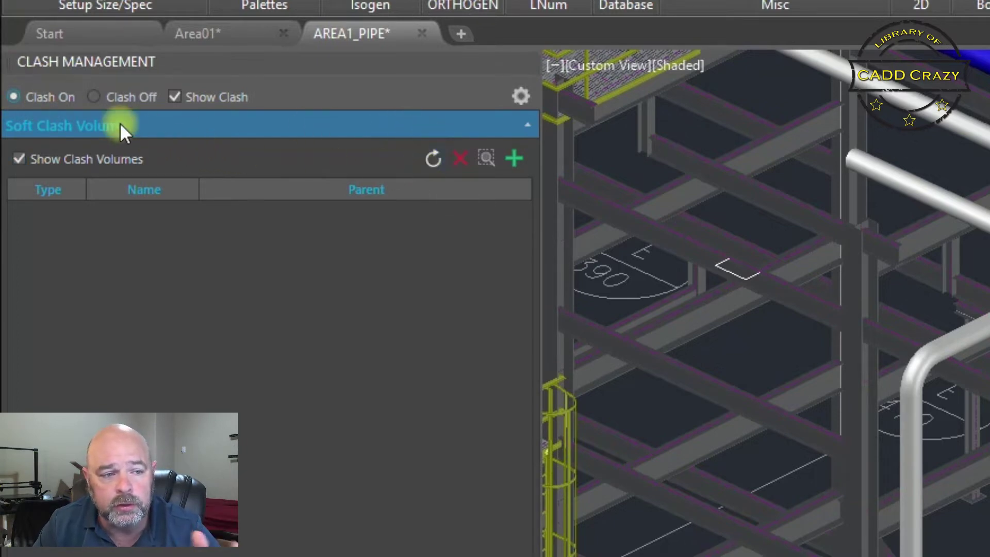
{"action": "left_click", "coordinate": [99, 98]}
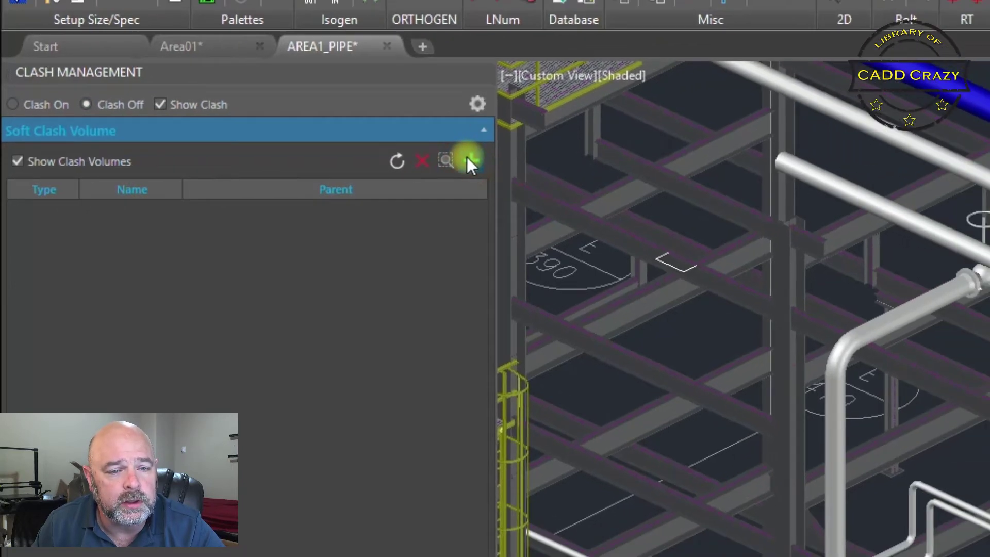
{"action": "left_click", "coordinate": [514, 159]}
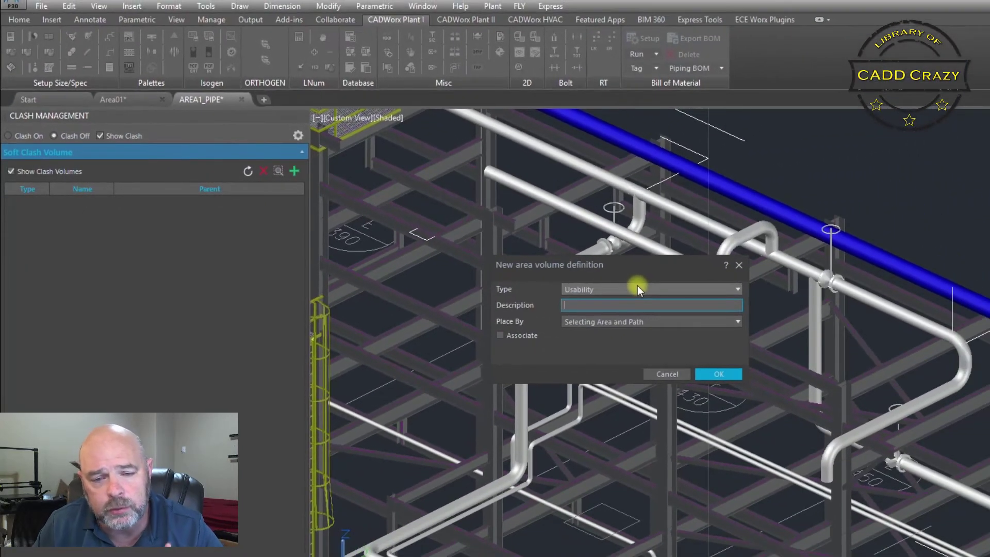
{"action": "left_click", "coordinate": [637, 288]}
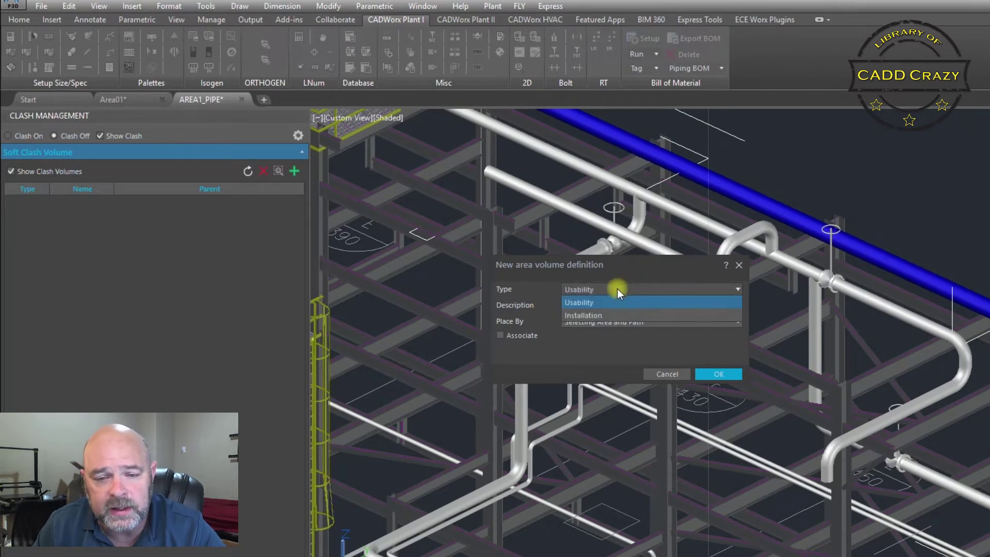
{"action": "left_click", "coordinate": [578, 315]}
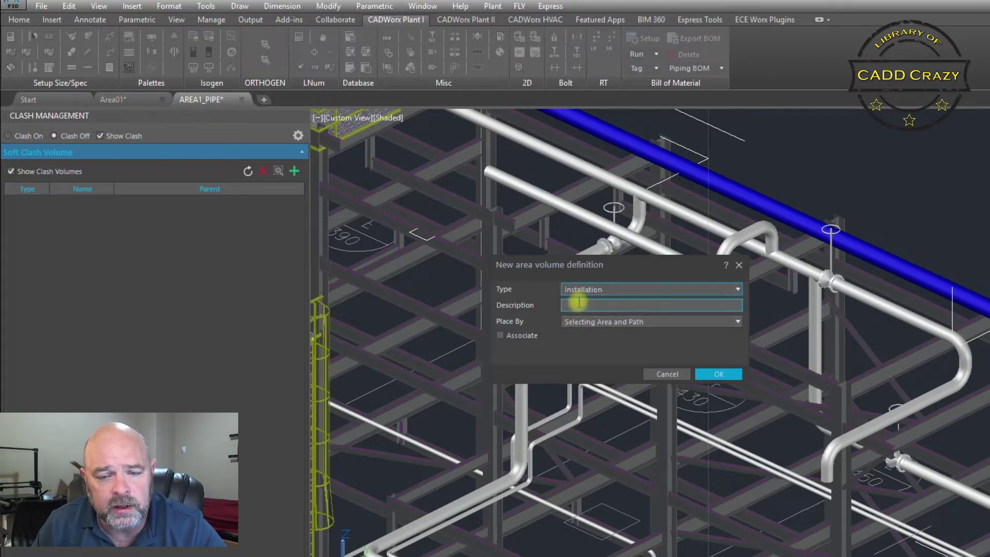
{"action": "left_click", "coordinate": [582, 304]}
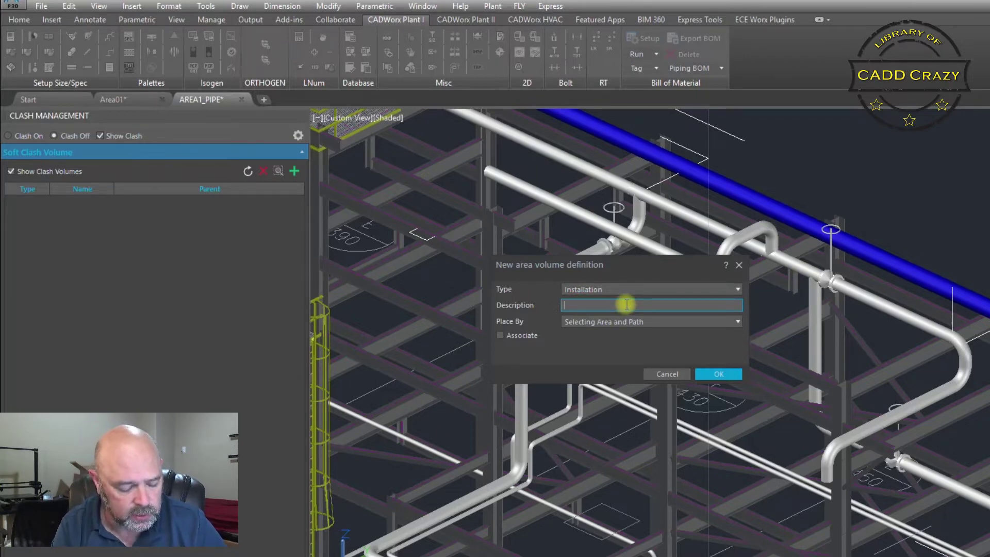
{"action": "type", "text": "VALVE I"}
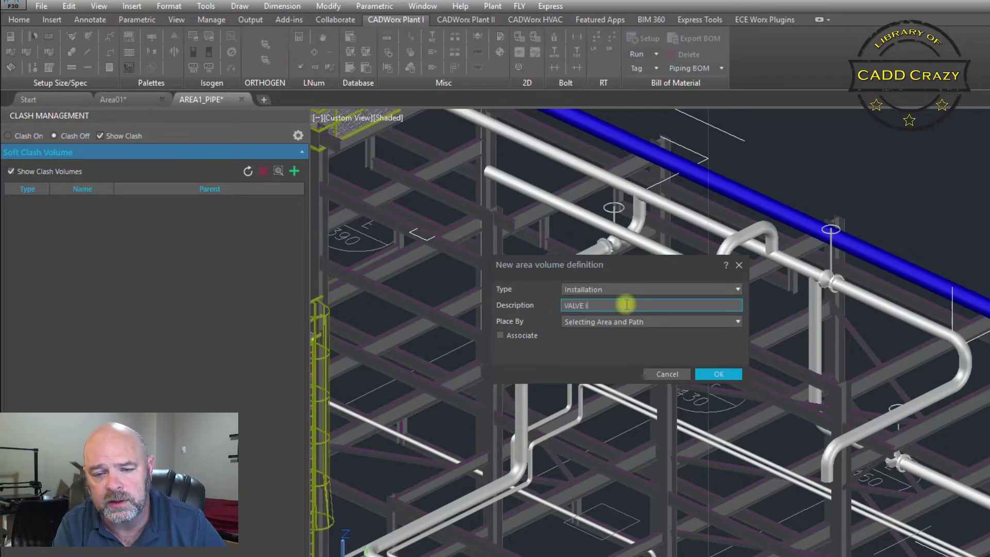
{"action": "type", "text": "NSTALL"}
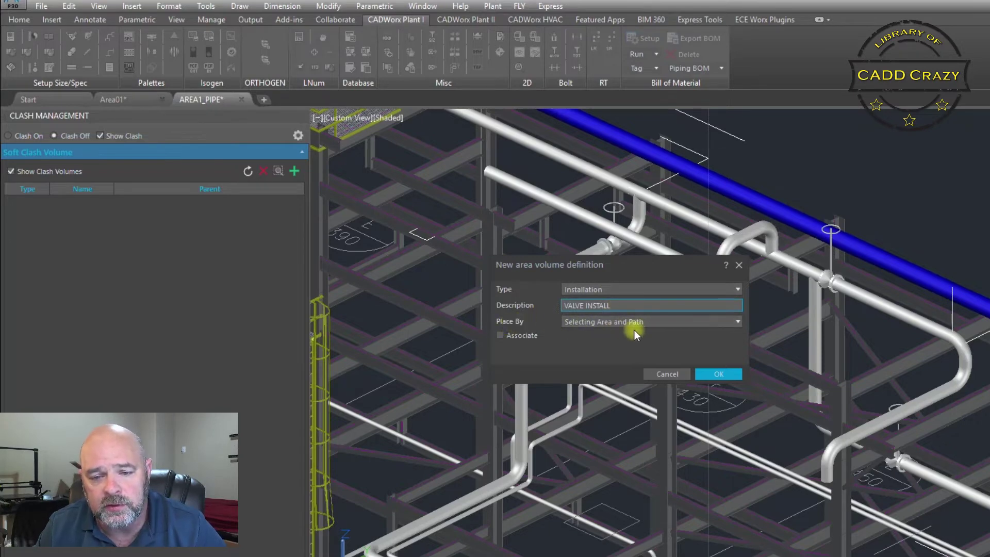
- Set the volume to be placed by selecting a CADWorx object with a 6'-0" clearance and association enabled, and accept the definition
{"action": "left_click", "coordinate": [735, 319]}
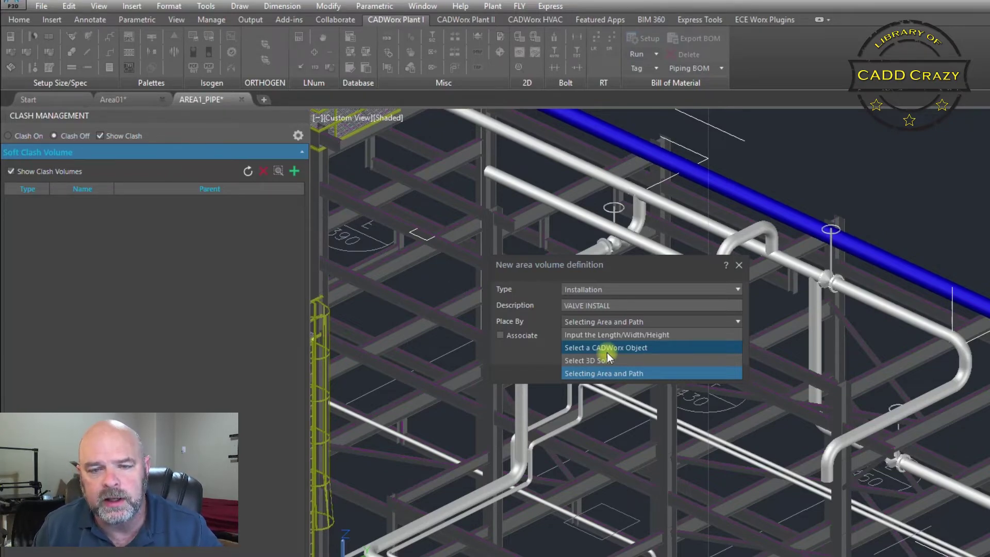
{"action": "left_click", "coordinate": [580, 351]}
{"action": "left_click", "coordinate": [581, 339]}
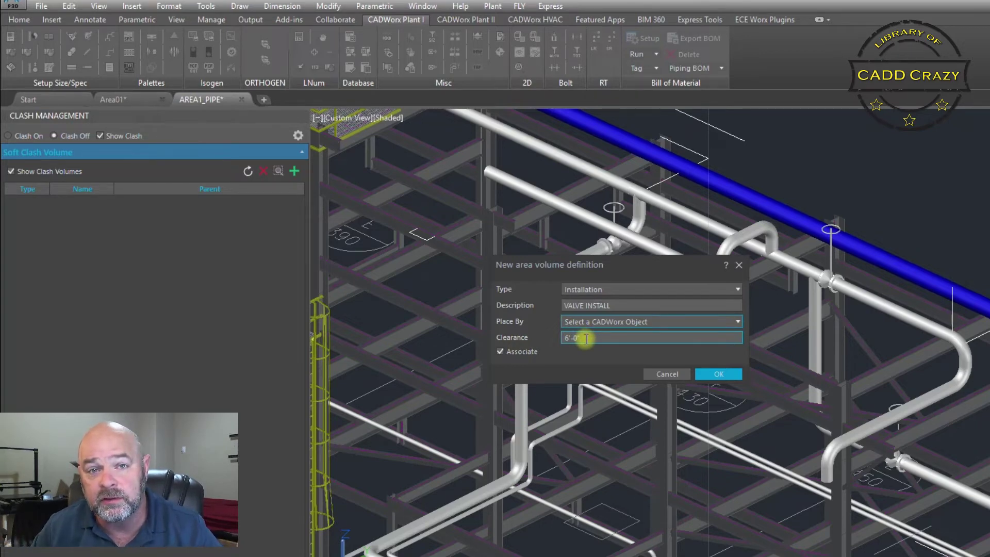
{"action": "left_click", "coordinate": [500, 351]}
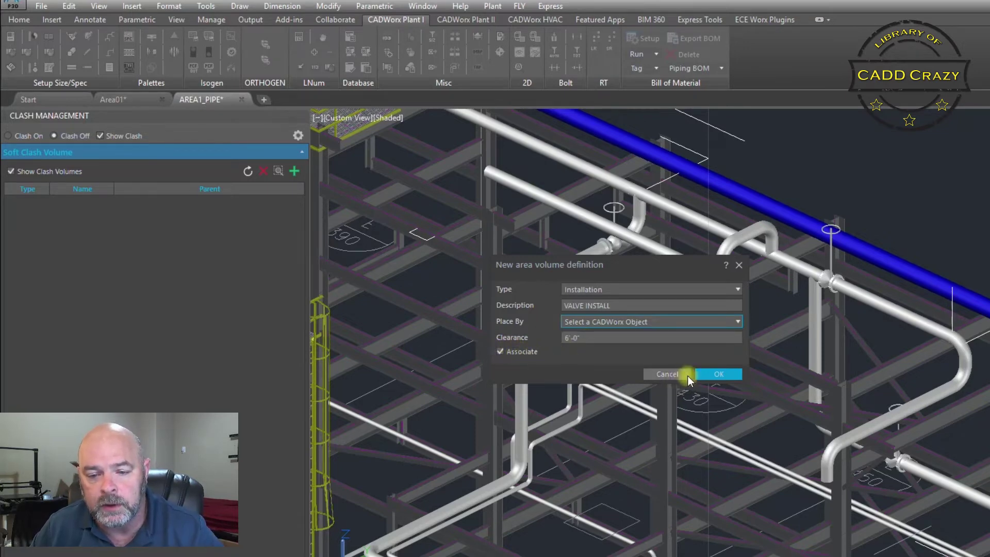
{"action": "left_click", "coordinate": [717, 374]}
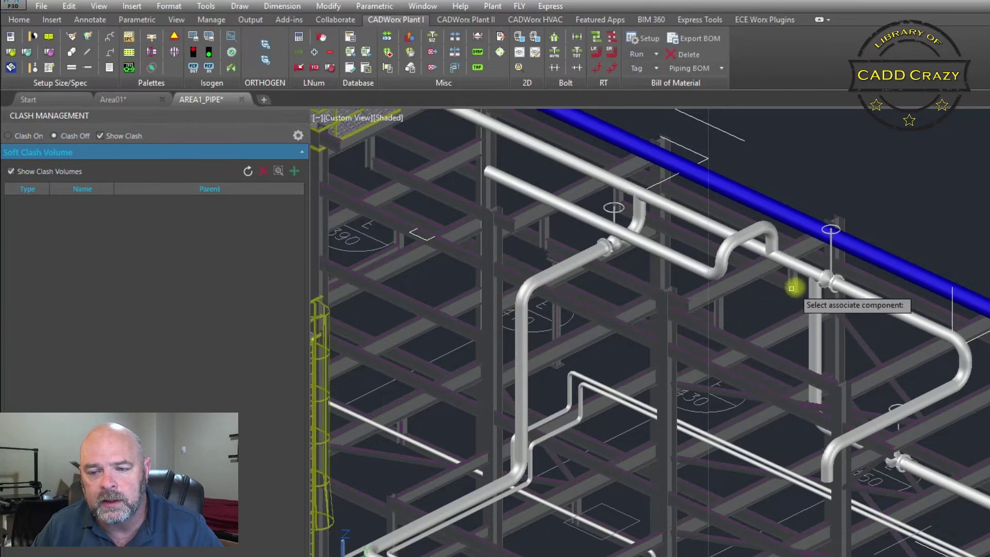
- Select the handwheel valve on the pipe next to the blue line as the volume's associated component
{"action": "scroll", "coordinate": [791, 288], "scroll_direction": "up", "scroll_amount": 6}
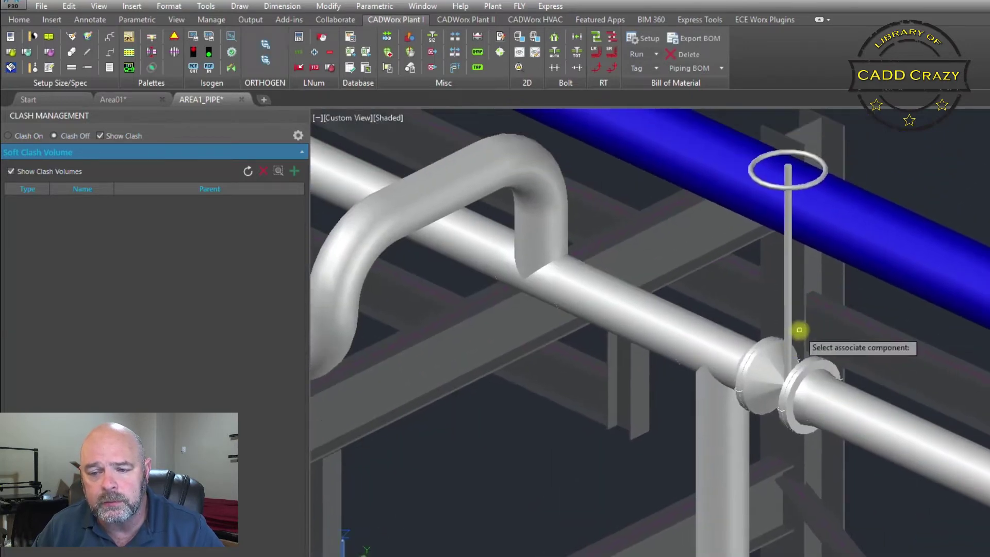
{"action": "left_click", "coordinate": [771, 370]}
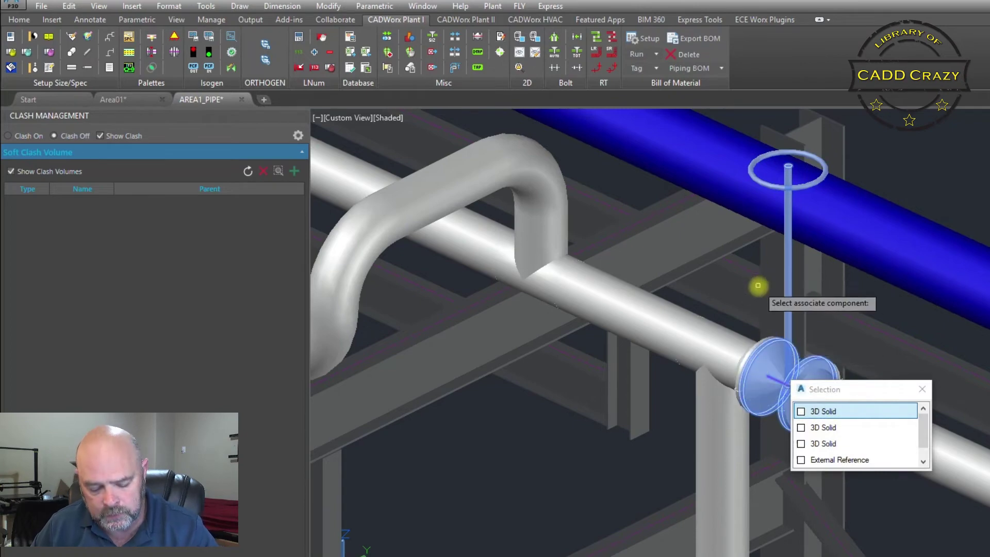
{"action": "key", "text": "Return"}
- Reduce the clash volume's height by lowering its top face and raising its bottom face towards the valve
{"action": "scroll", "coordinate": [766, 389], "scroll_direction": "down", "scroll_amount": 5}
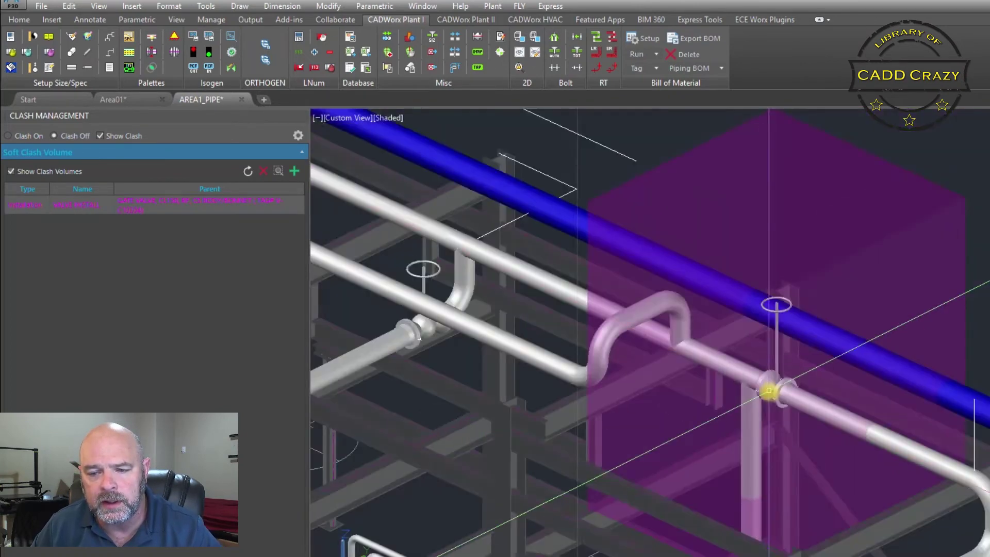
{"action": "scroll", "coordinate": [768, 390], "scroll_direction": "down", "scroll_amount": 3}
{"action": "scroll", "coordinate": [773, 387], "scroll_direction": "up", "scroll_amount": 2}
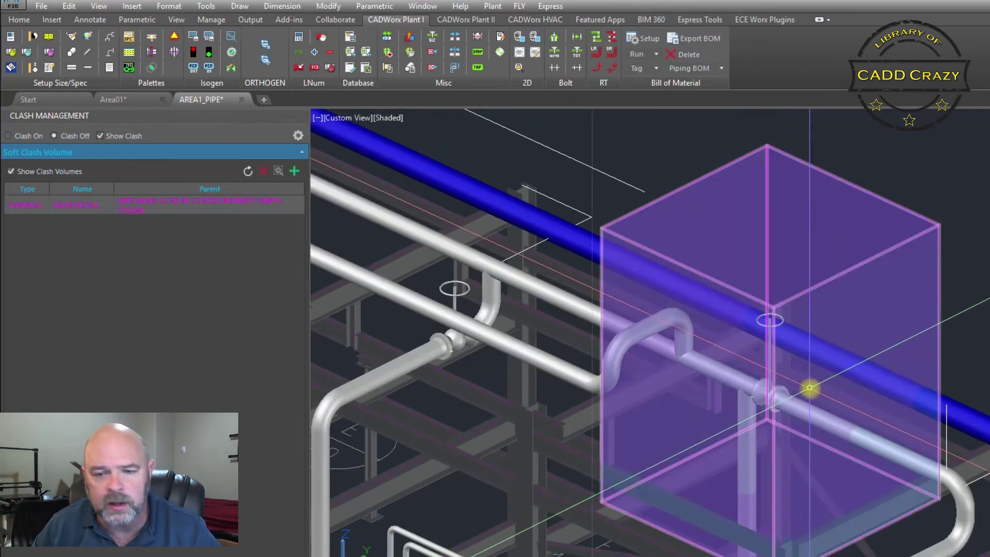
{"action": "middle_click_drag", "start_coordinate": [810, 387], "coordinate": [804, 356], "text": "shift"}
{"action": "scroll", "coordinate": [811, 310], "scroll_direction": "up", "scroll_amount": 2}
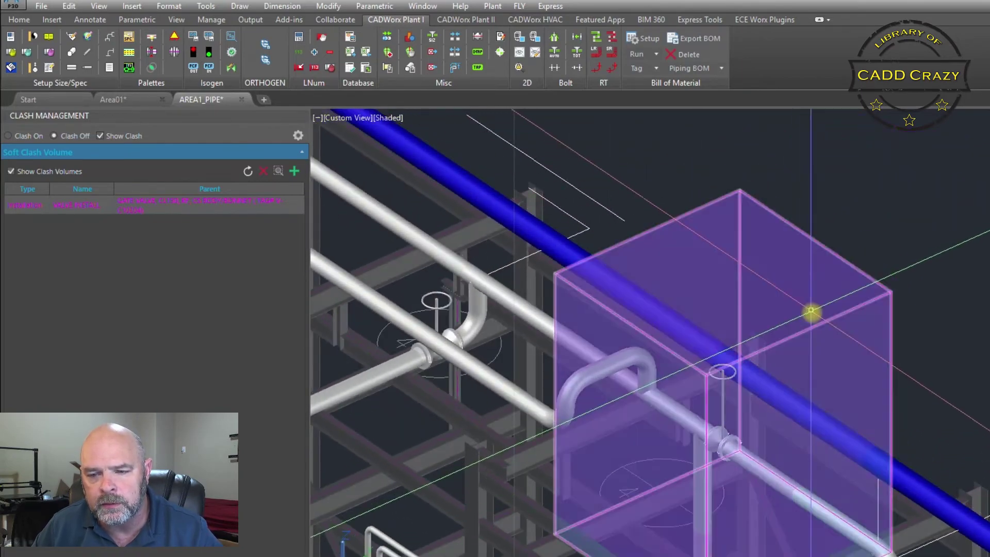
{"action": "left_click", "coordinate": [811, 310]}
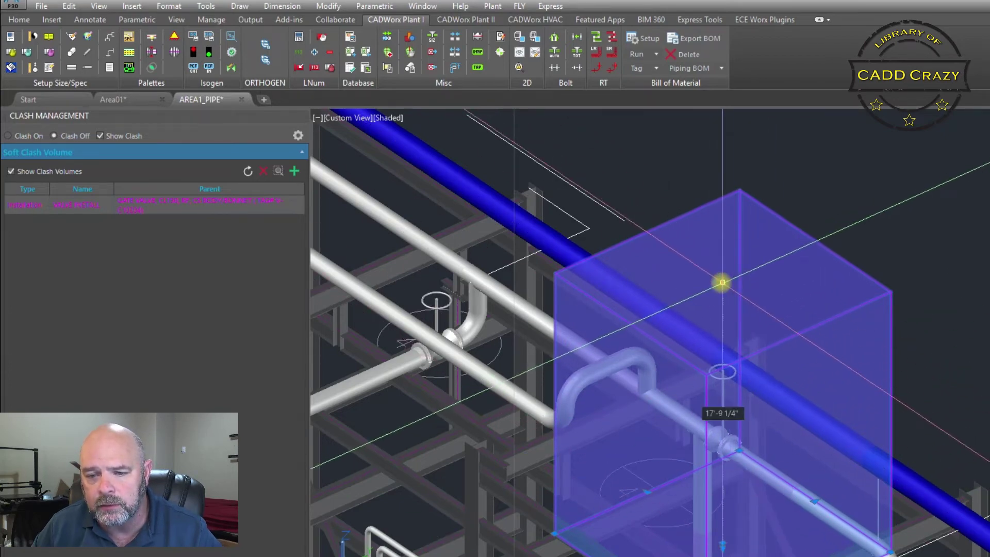
{"action": "left_click", "coordinate": [722, 282]}
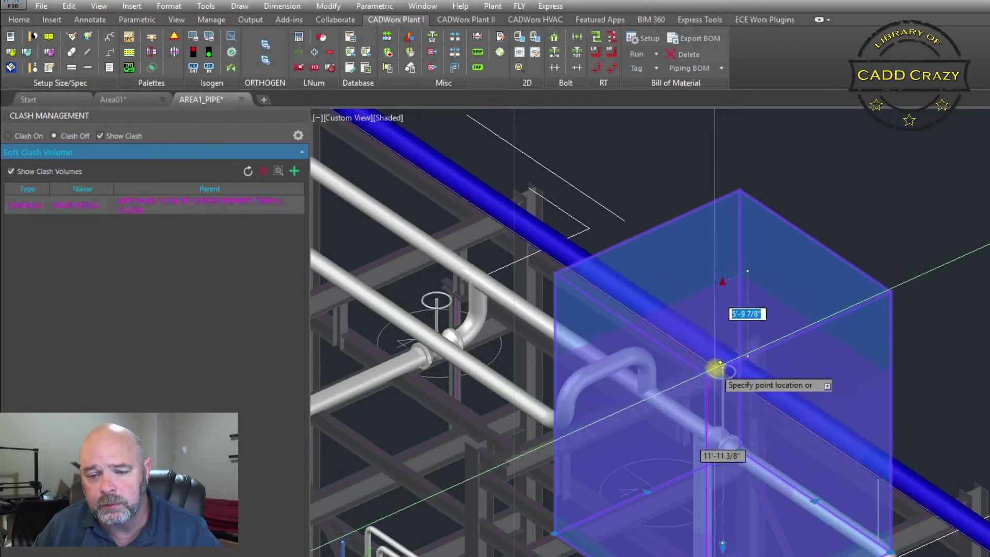
{"action": "left_click", "coordinate": [719, 328]}
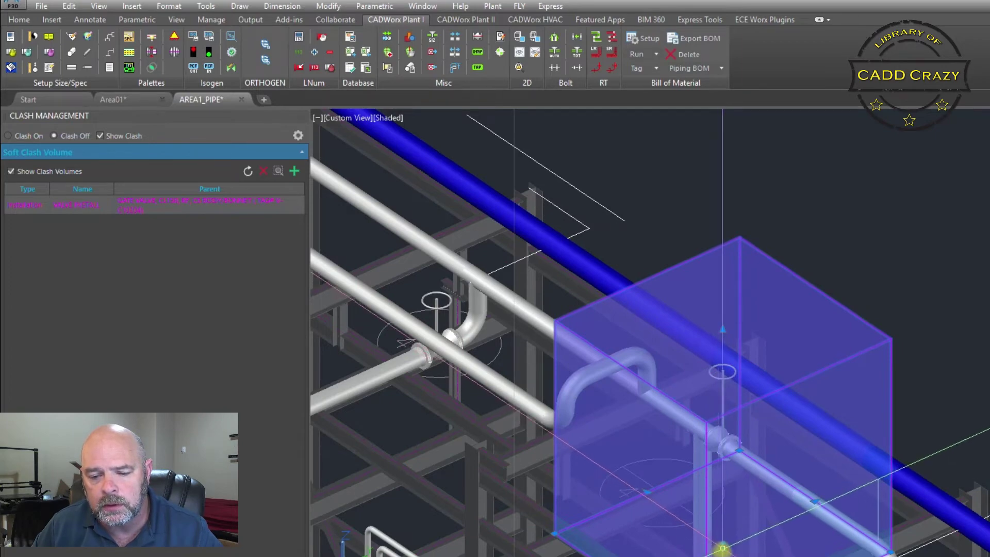
{"action": "left_click", "coordinate": [722, 548]}
{"action": "left_click", "coordinate": [722, 459]}
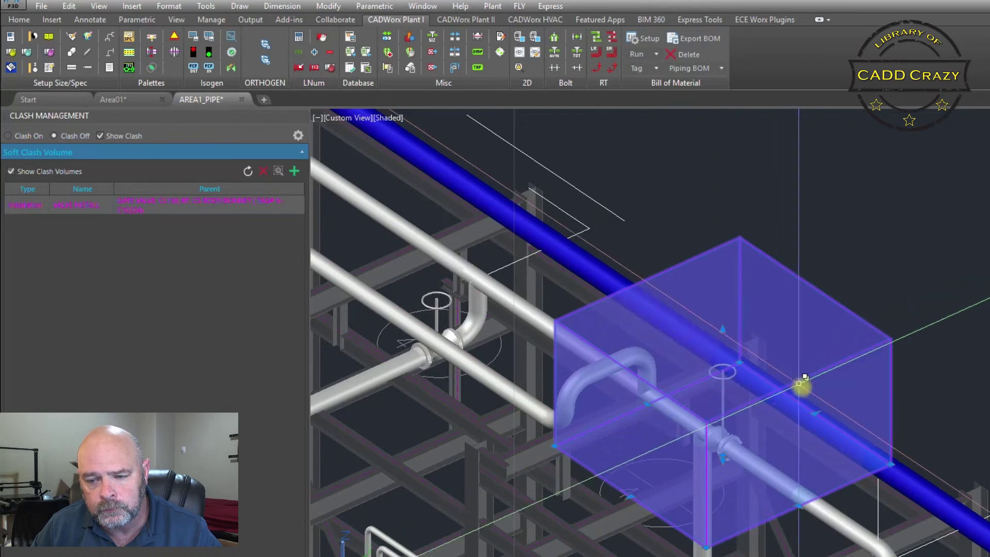
- Narrow the clash volume around the valve by pulling in two opposite sides, and refresh the soft clash volume list
{"action": "left_click", "coordinate": [815, 411]}
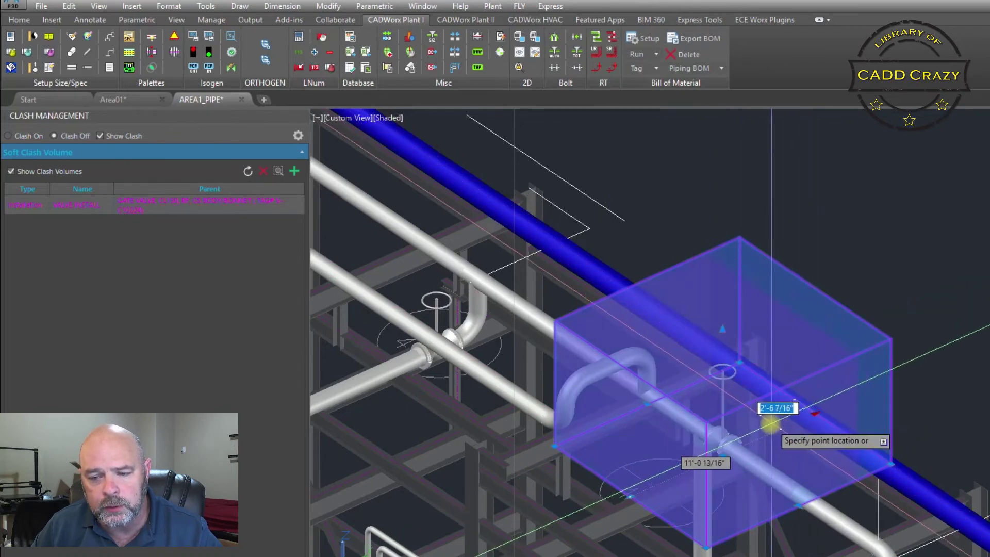
{"action": "left_click", "coordinate": [760, 426]}
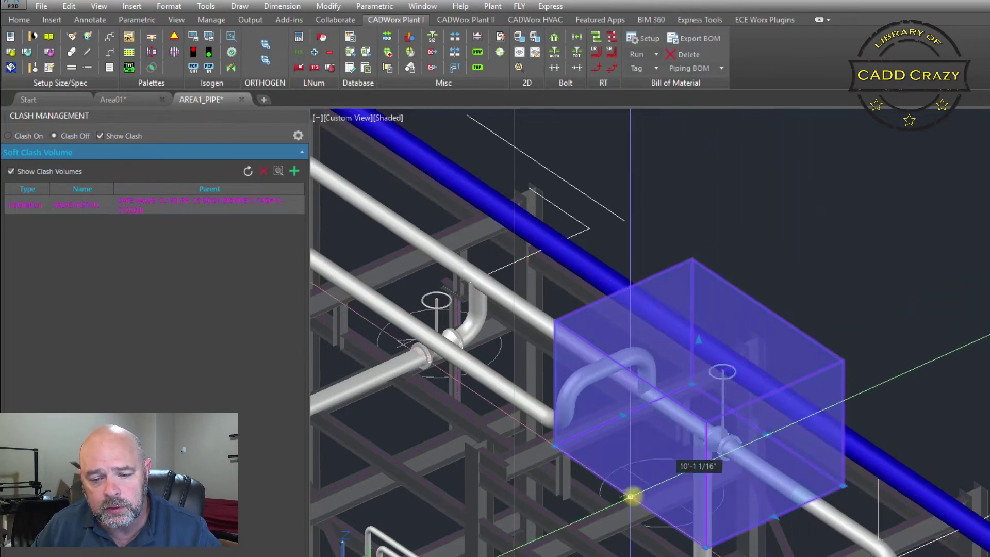
{"action": "left_click", "coordinate": [671, 482]}
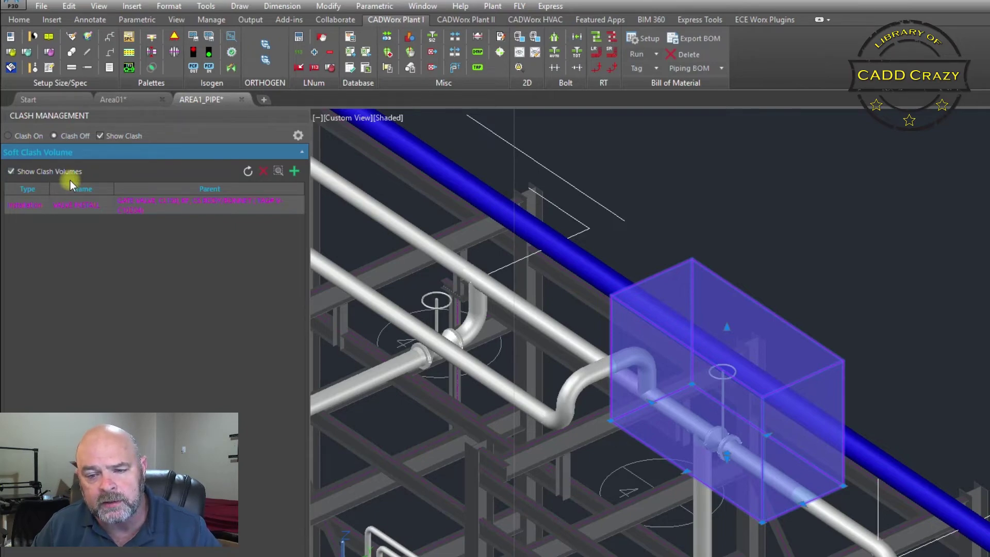
{"action": "left_click", "coordinate": [250, 172]}
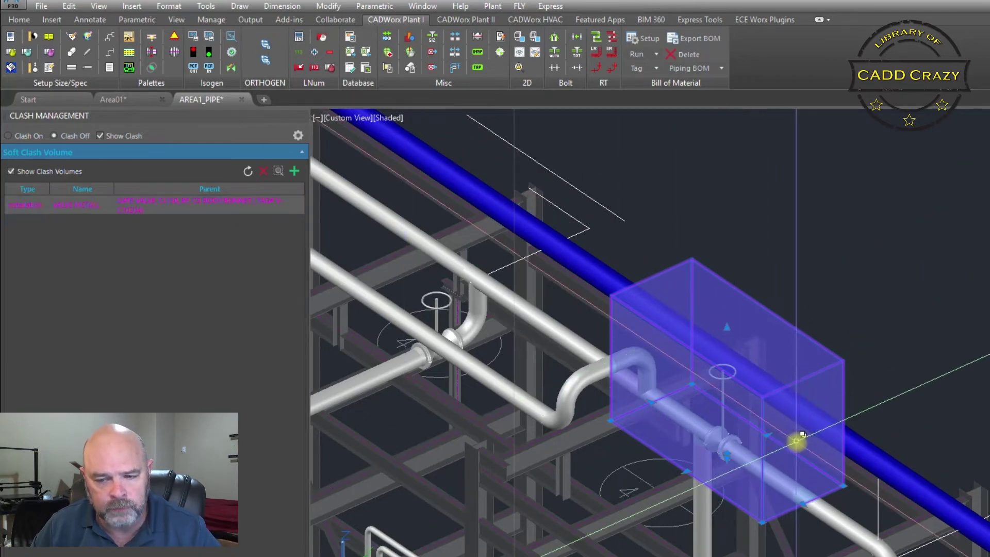
- Stretch the side of the clash volume facing the blue pipe outward until it passes beyond that pipe, and deselect the volume
{"action": "scroll", "coordinate": [799, 442], "scroll_direction": "up", "scroll_amount": 2}
{"action": "scroll", "coordinate": [817, 438], "scroll_direction": "down", "scroll_amount": 2}
{"action": "middle_click_drag", "start_coordinate": [817, 437], "coordinate": [742, 444], "text": "shift"}
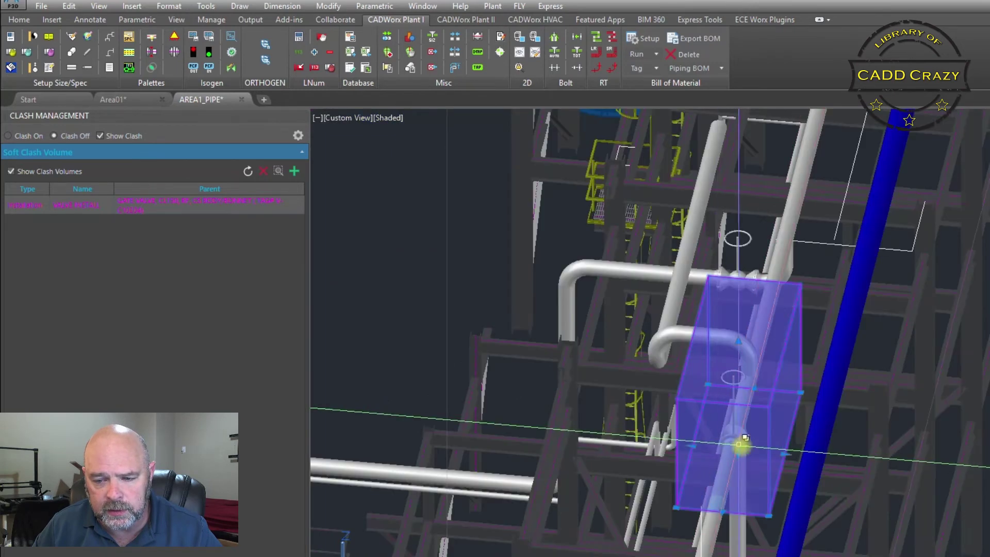
{"action": "left_click", "coordinate": [785, 453]}
{"action": "left_click", "coordinate": [852, 452]}
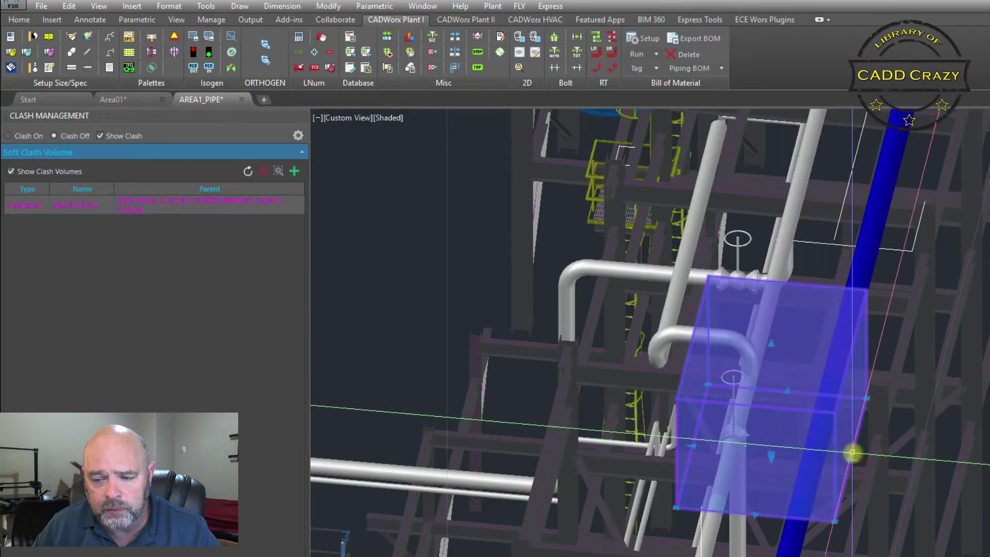
{"action": "key", "text": "Escape"}
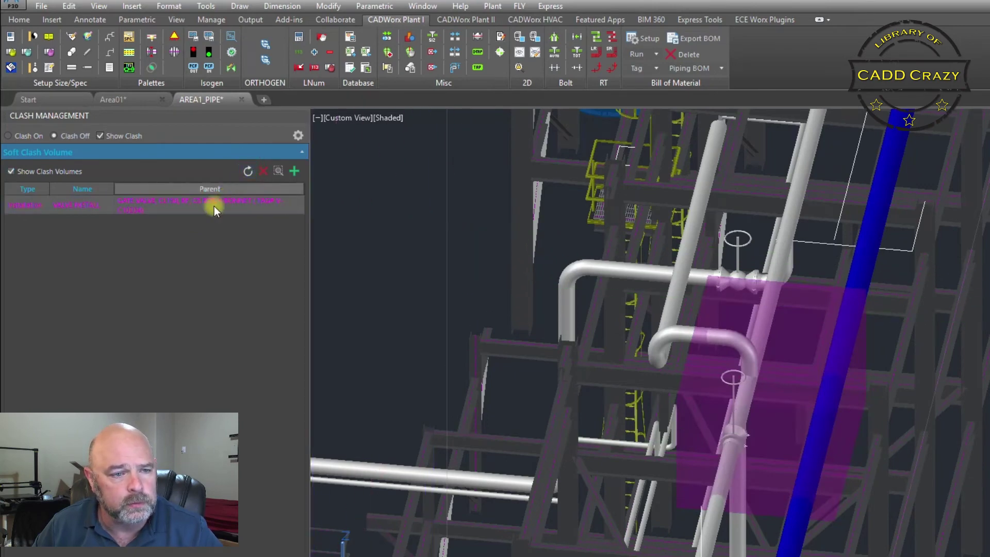
- Turn clash checking on and show the Clash Manager's list of clashes
{"action": "left_click", "coordinate": [8, 136]}
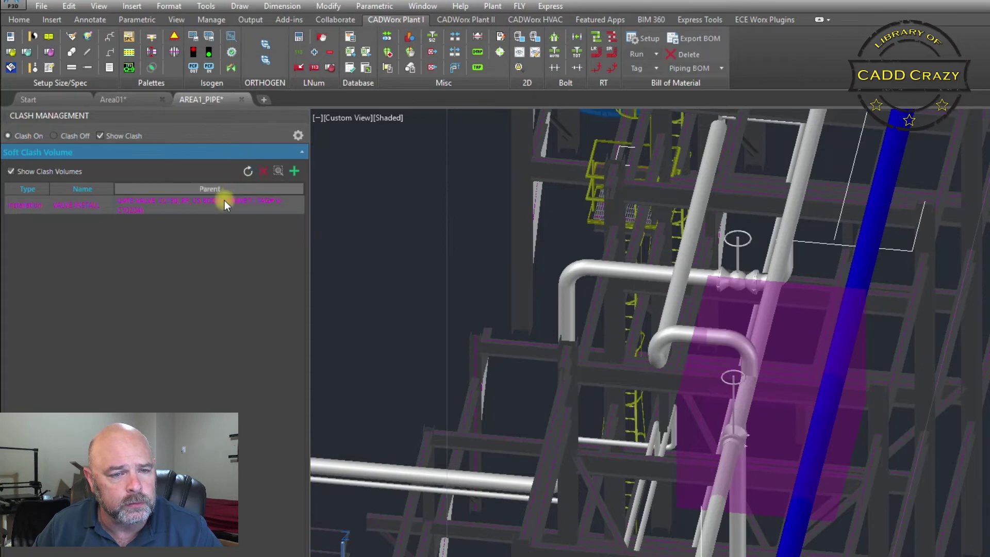
{"action": "left_click", "coordinate": [142, 154]}
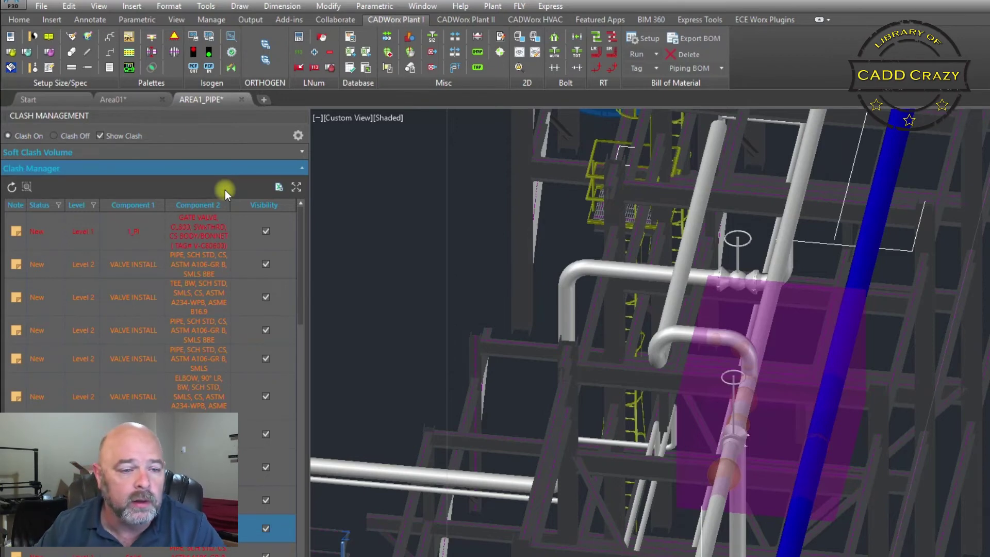
{"action": "left_click", "coordinate": [225, 154]}
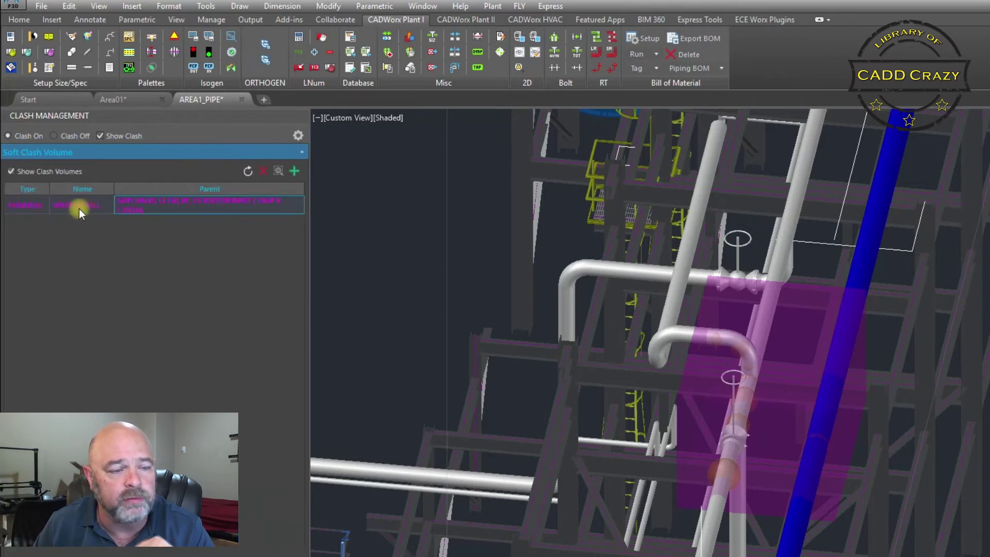
{"action": "left_click", "coordinate": [128, 150]}
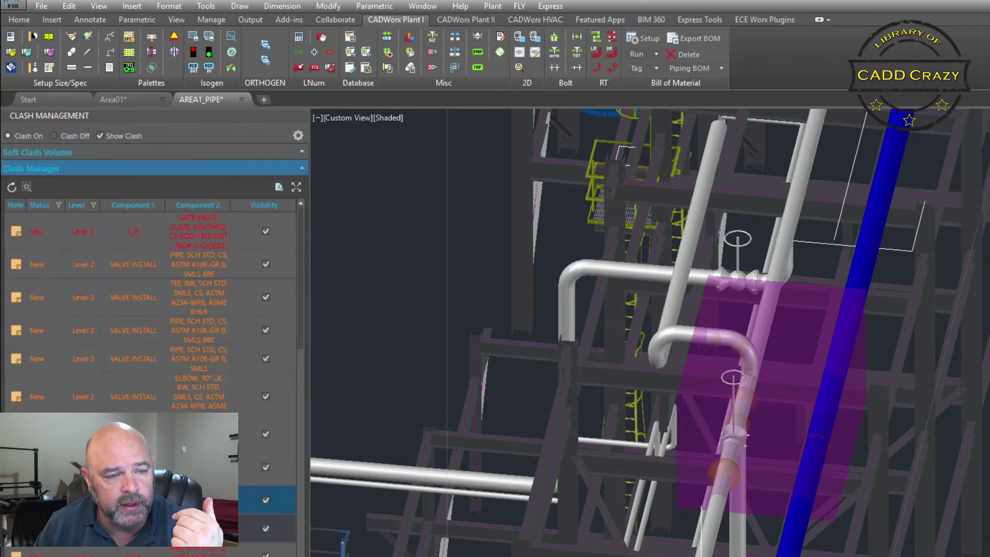
- Examine the Level 1 and Level 2 clash entries, including those between the VALVE INSTALL volume and the piping components
{"action": "left_click", "coordinate": [131, 294]}
{"action": "left_click", "coordinate": [129, 261]}
{"action": "left_click", "coordinate": [134, 216]}
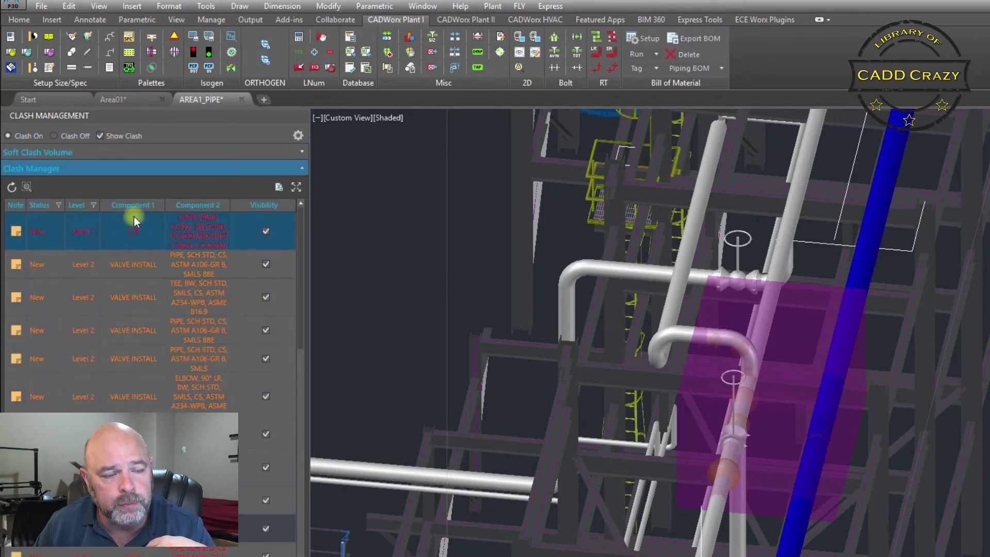
{"action": "left_click", "coordinate": [135, 267]}
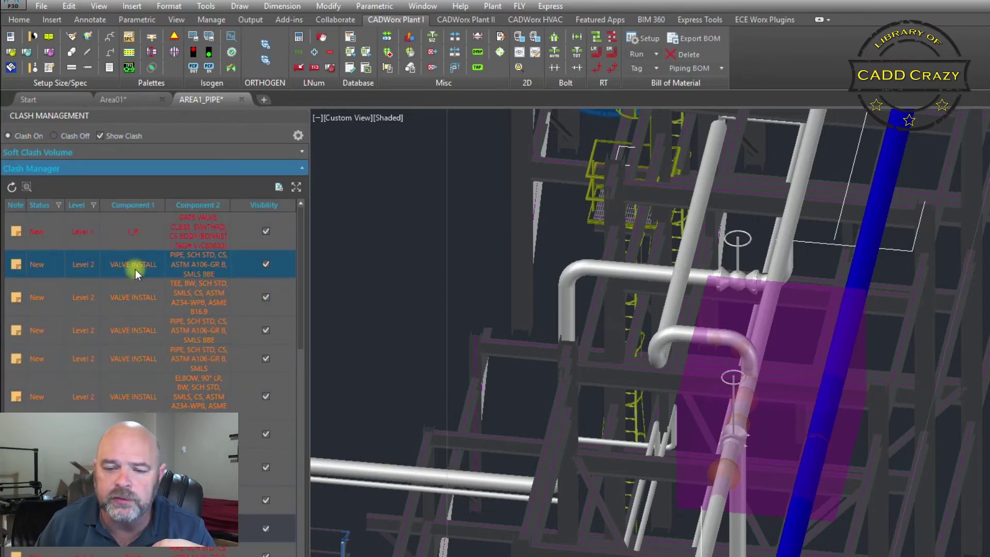
{"action": "left_click", "coordinate": [127, 304]}
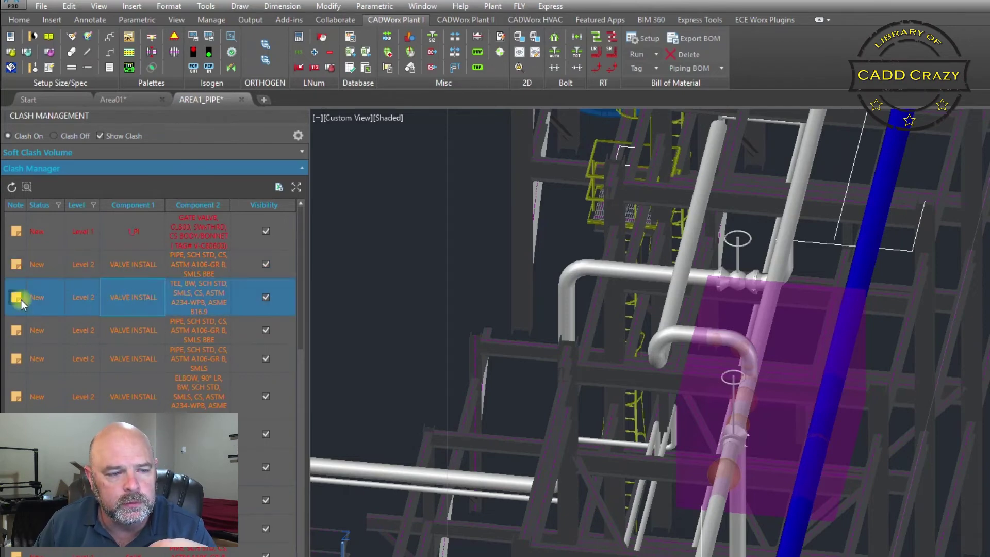
{"action": "left_click", "coordinate": [43, 299]}
{"action": "left_click", "coordinate": [184, 291]}
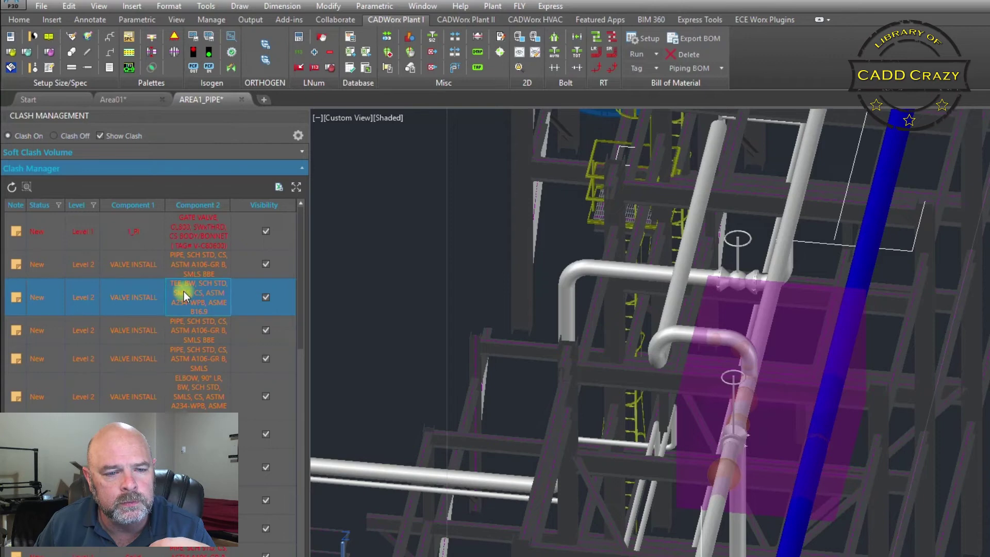
{"action": "right_click", "coordinate": [184, 292]}
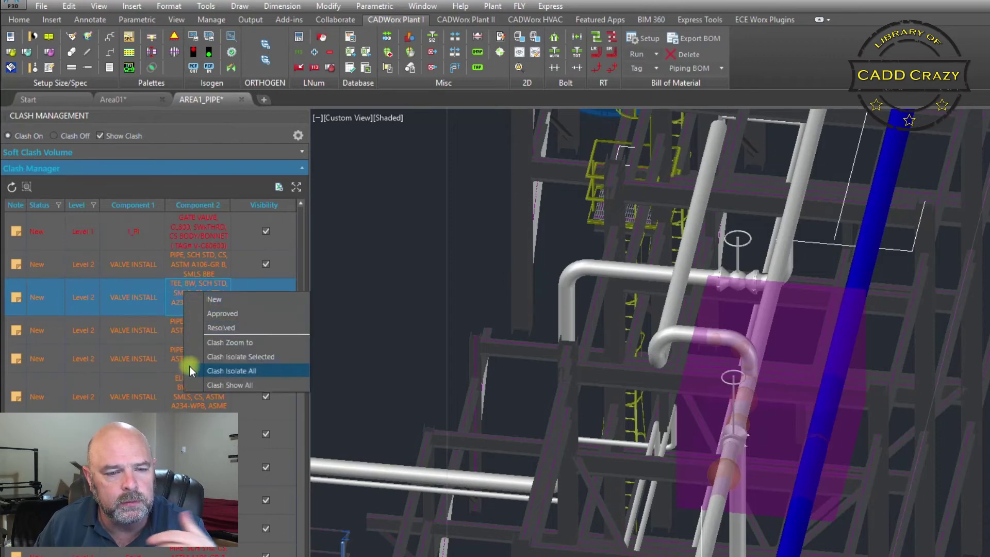
{"action": "left_click", "coordinate": [131, 277]}
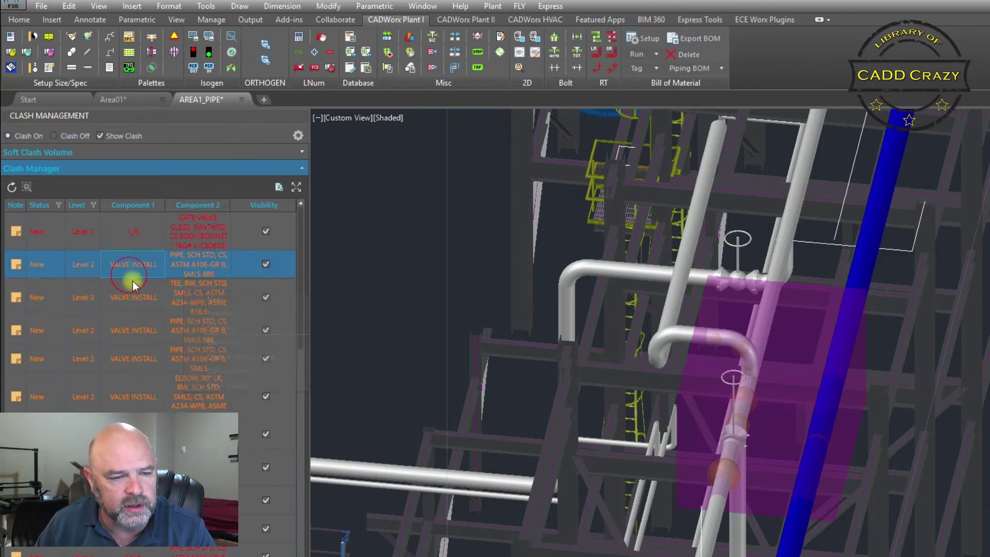
{"action": "left_click", "coordinate": [130, 363]}
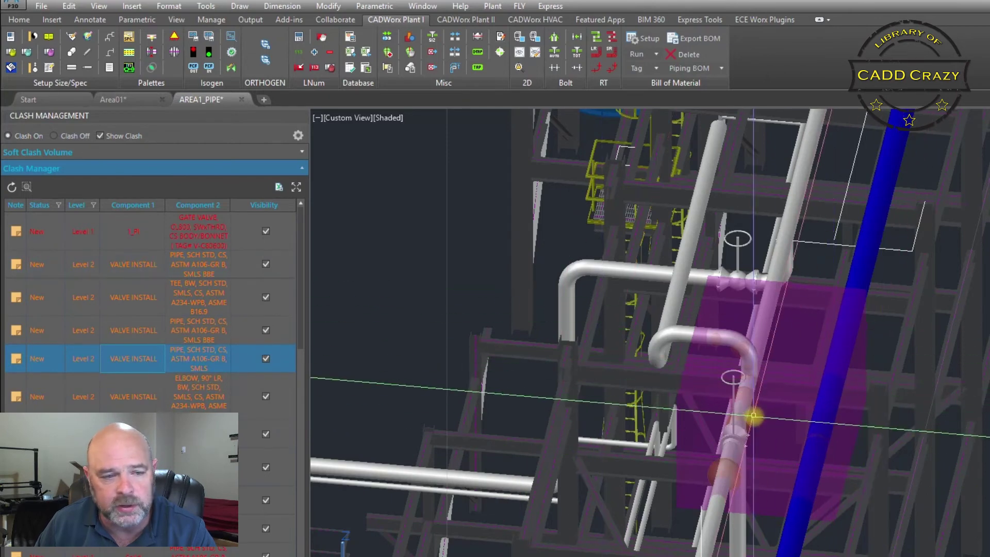
- Zoom to the first Level 2 clash, between VALVE INSTALL and the SCH STD pipe, and inspect the blue pipe crossing the volume
{"action": "left_click", "coordinate": [181, 263]}
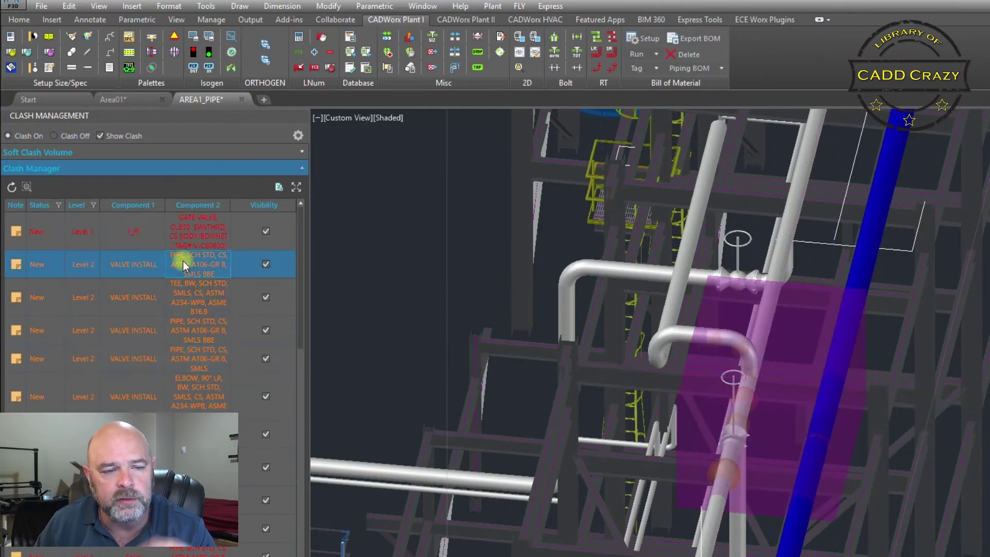
{"action": "right_click", "coordinate": [183, 261]}
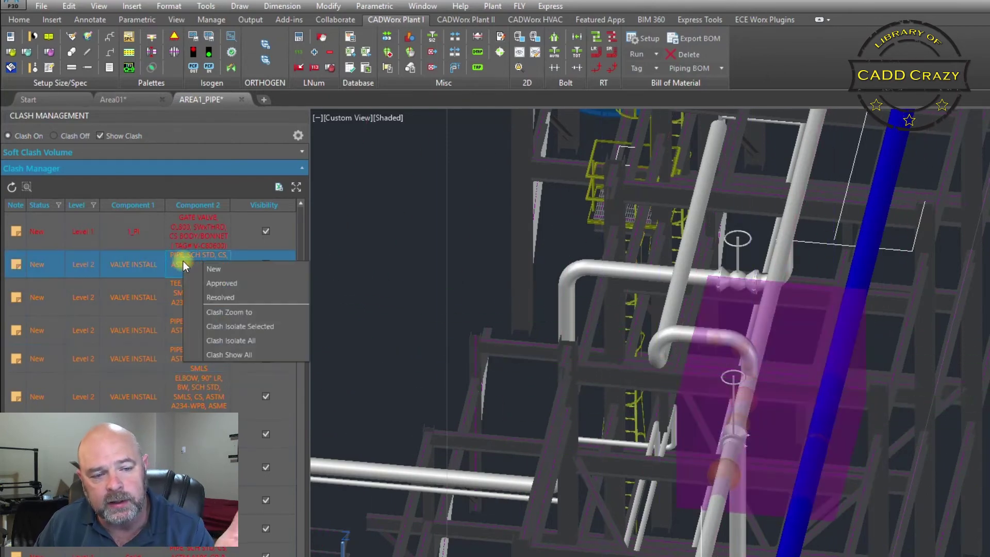
{"action": "left_click", "coordinate": [225, 313]}
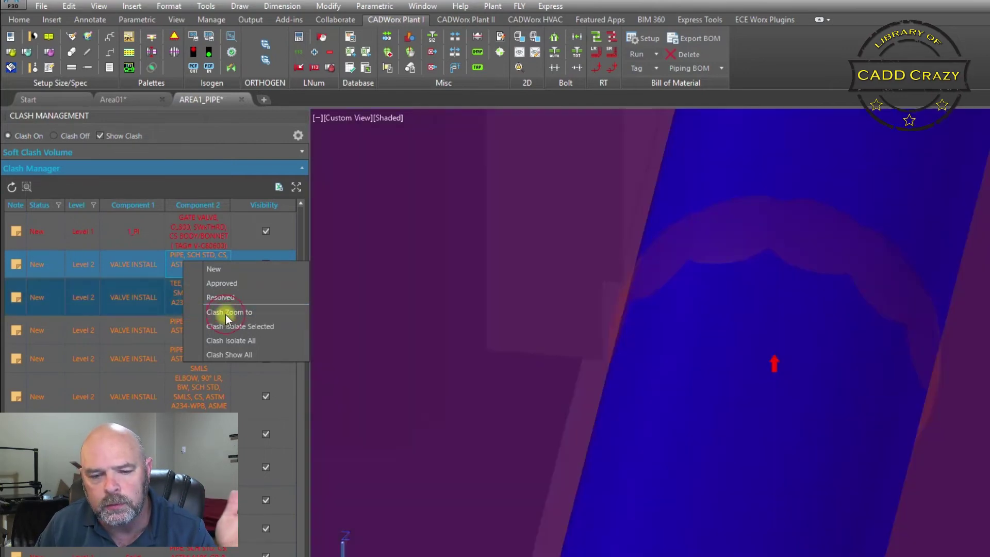
{"action": "scroll", "coordinate": [977, 412], "scroll_direction": "down", "scroll_amount": 5}
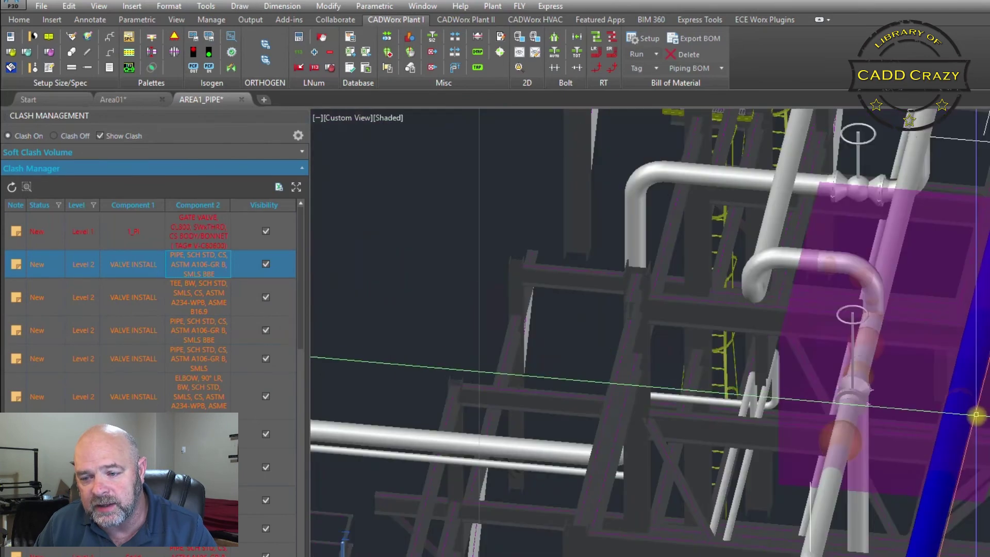
{"action": "scroll", "coordinate": [975, 415], "scroll_direction": "up", "scroll_amount": 4}
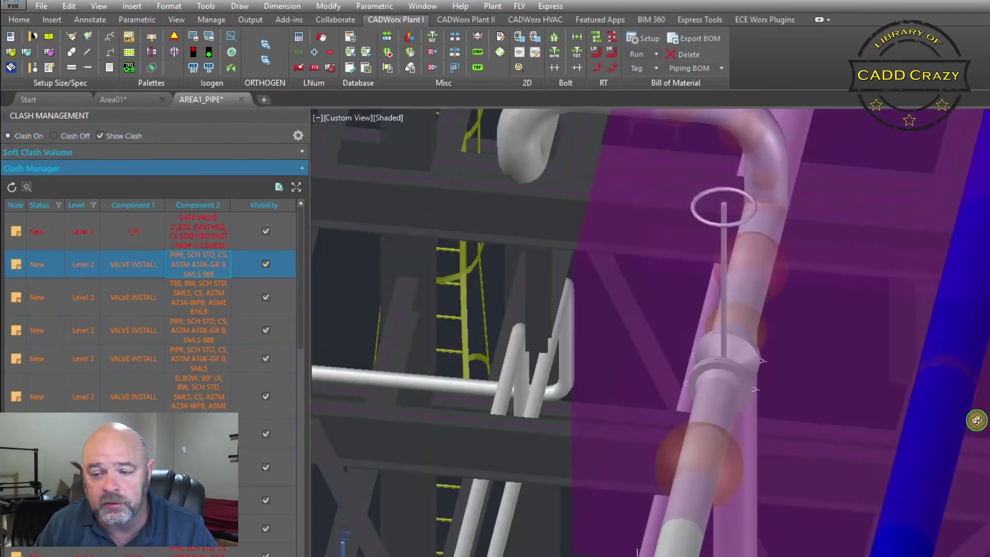
{"action": "middle_click_drag", "start_coordinate": [976, 421], "coordinate": [936, 416], "text": "shift"}
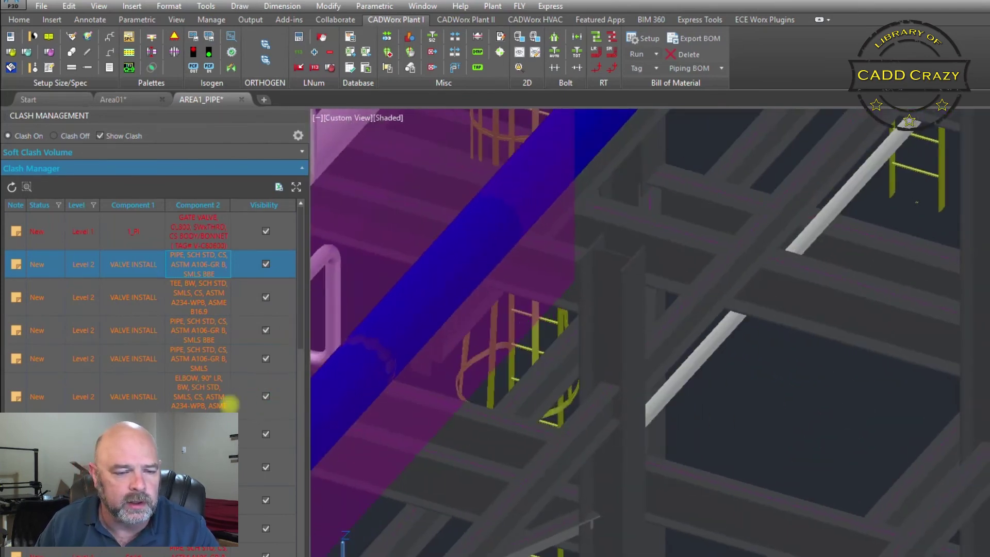
- Isolate the selected Level 2 clash so only the VALVE INSTALL volume and the blue pipe are displayed, and inspect their overlap
{"action": "right_click", "coordinate": [199, 265]}
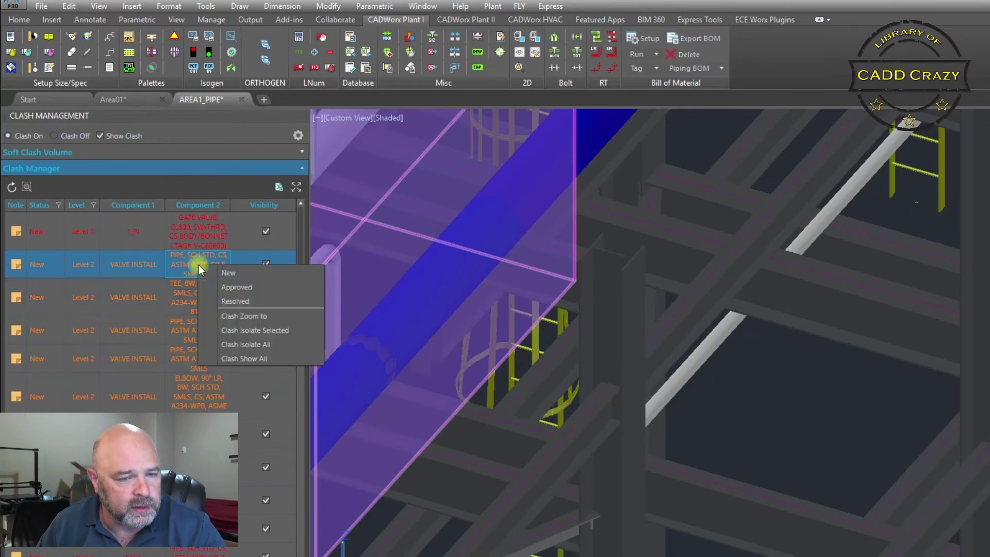
{"action": "left_click", "coordinate": [261, 336]}
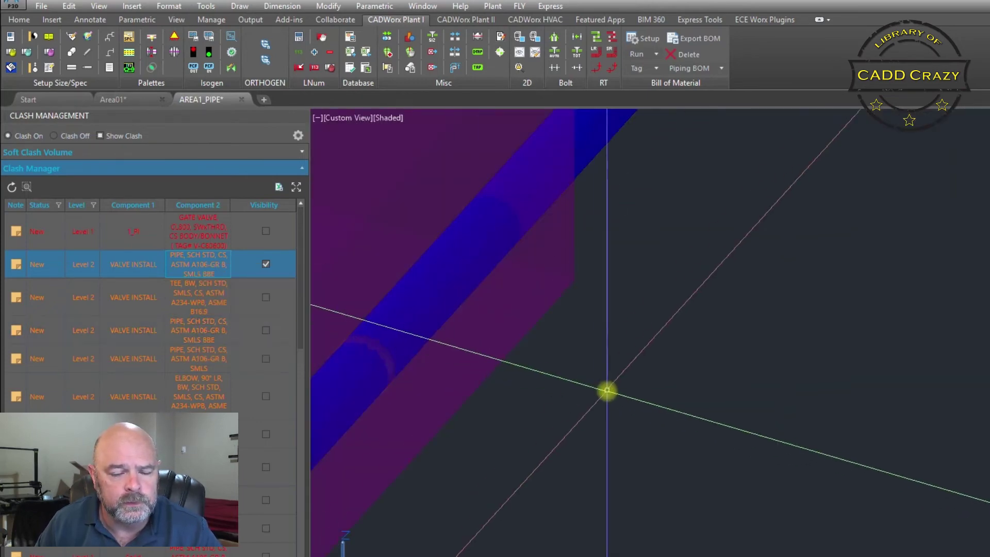
{"action": "scroll", "coordinate": [608, 391], "scroll_direction": "down", "scroll_amount": 3}
{"action": "middle_click_drag", "start_coordinate": [592, 391], "coordinate": [731, 407]}
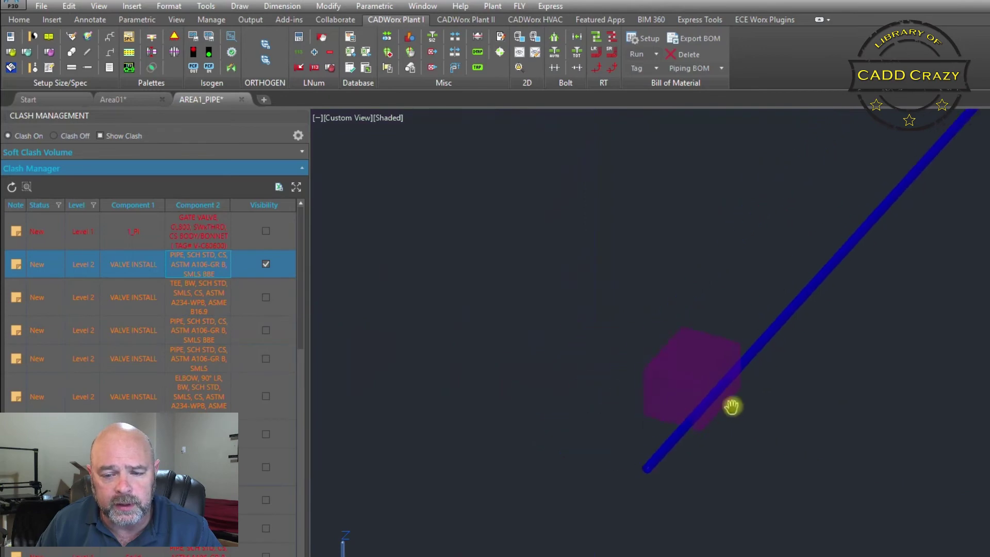
{"action": "scroll", "coordinate": [722, 402], "scroll_direction": "up", "scroll_amount": 6}
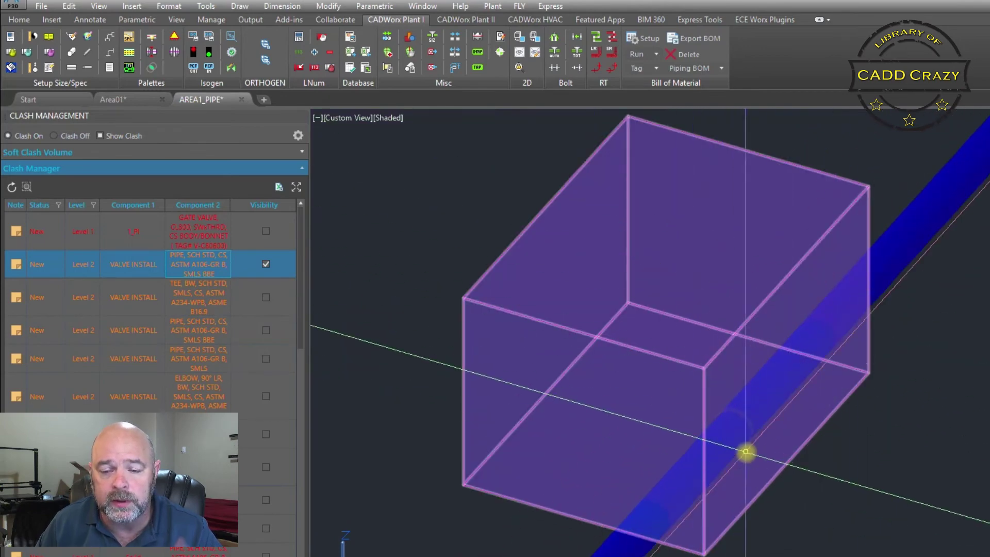